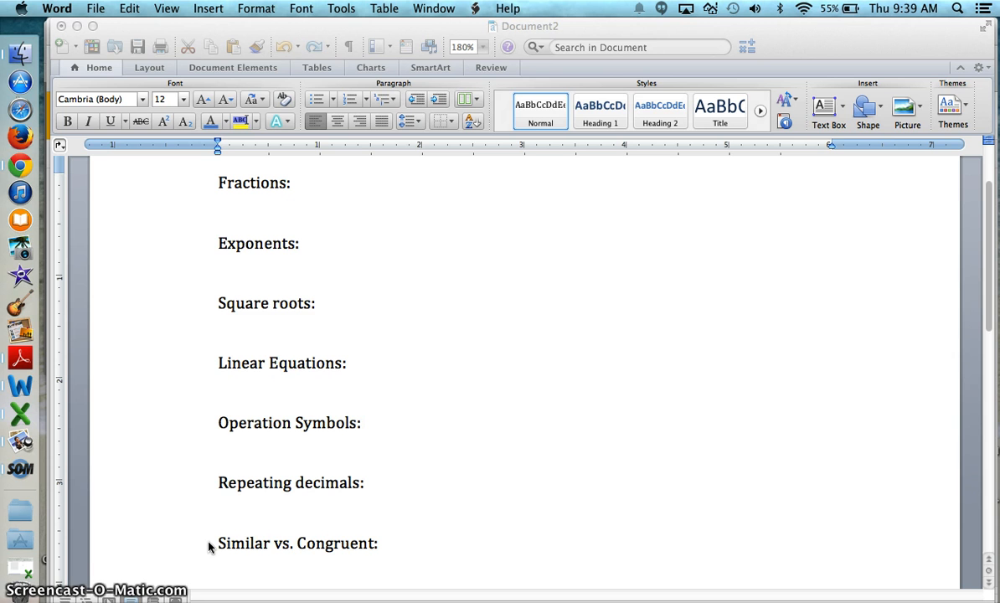
Step: Insert a new equation box and place it after the "Fractions:" label
{"action": "left_click", "coordinate": [207, 10]}
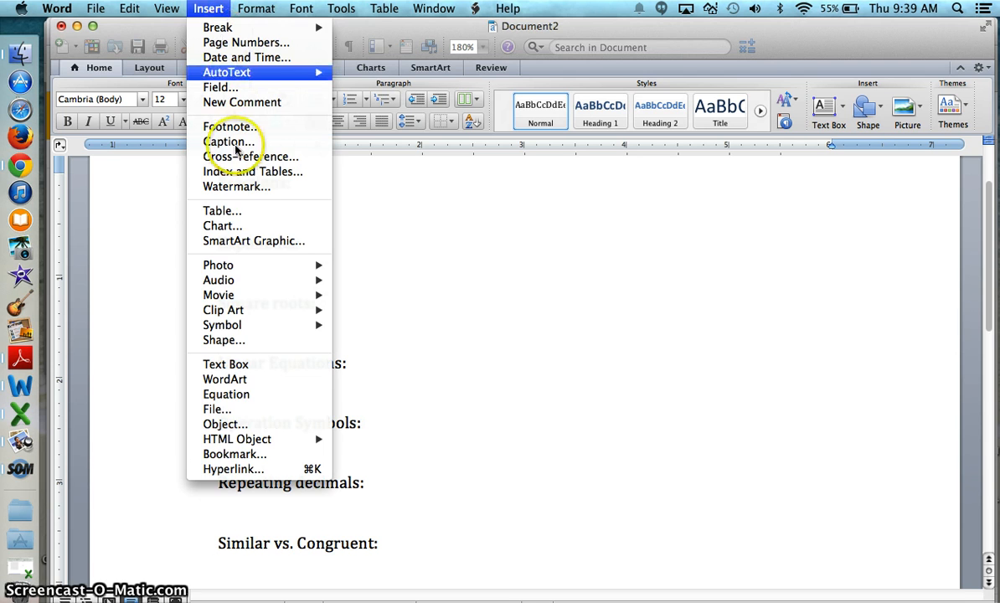
{"action": "left_click", "coordinate": [232, 396]}
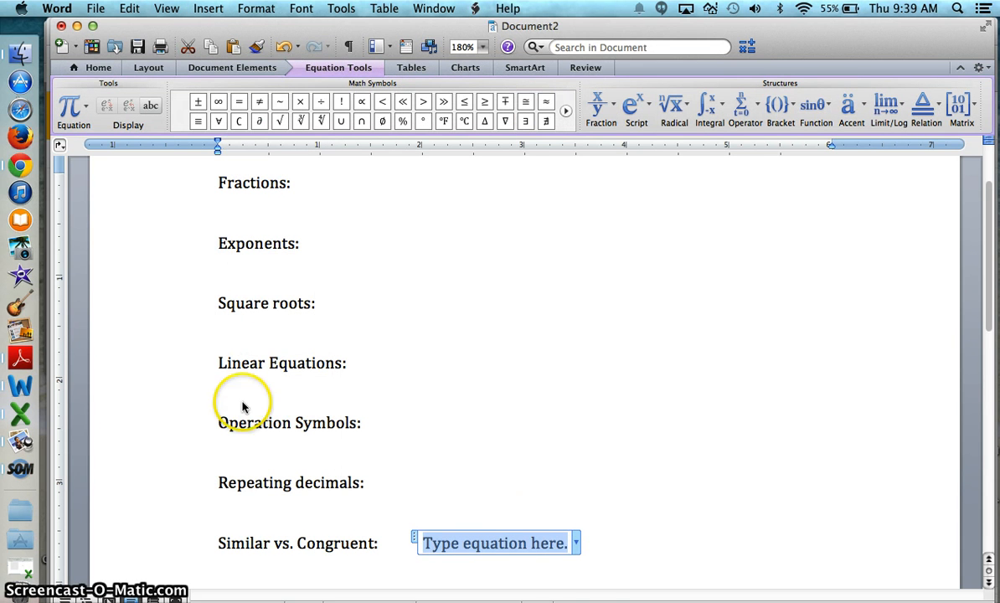
{"action": "left_click_drag", "start_coordinate": [479, 541], "coordinate": [402, 188]}
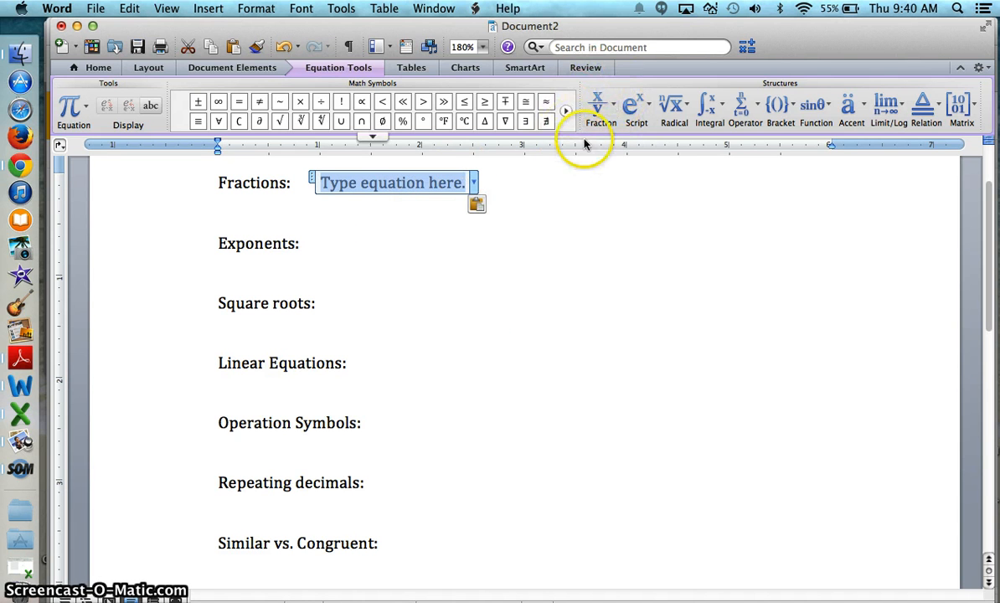
Step: Fill the equation beside "Fractions:" with a stacked fraction, numerator 2 and denominator 3
{"action": "left_click", "coordinate": [616, 107]}
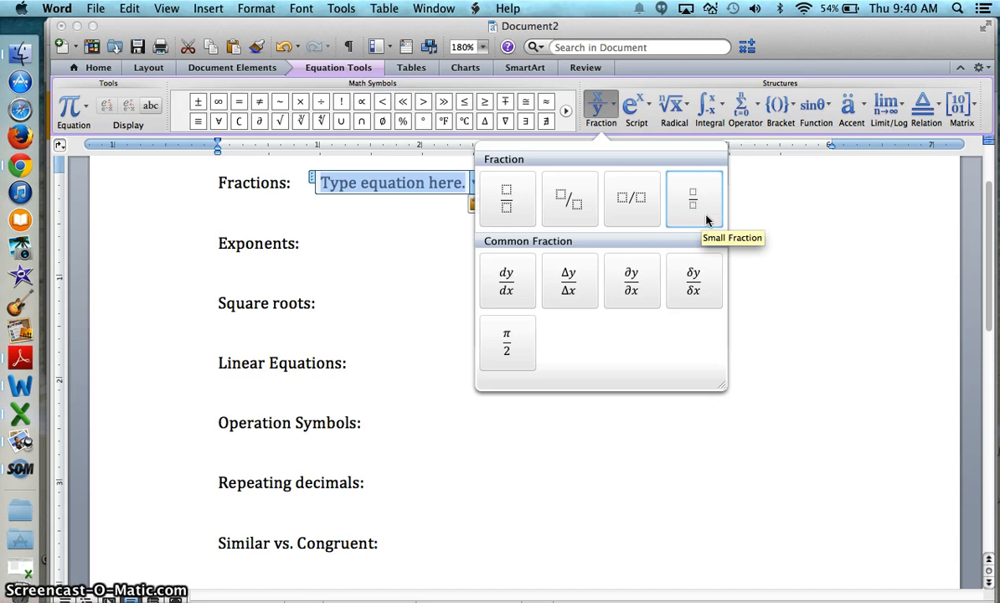
{"action": "left_click", "coordinate": [512, 212]}
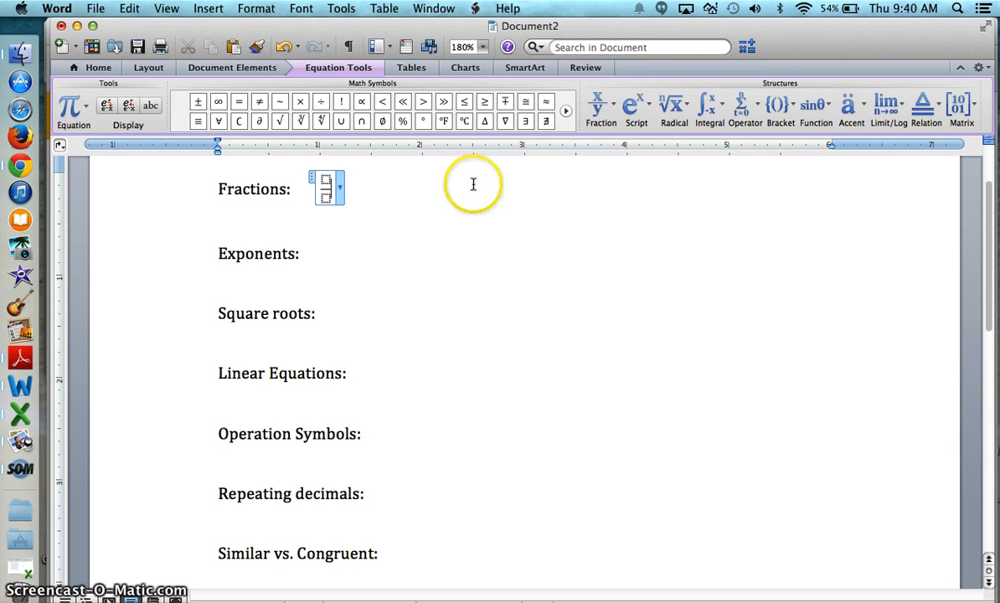
{"action": "left_click", "coordinate": [327, 180]}
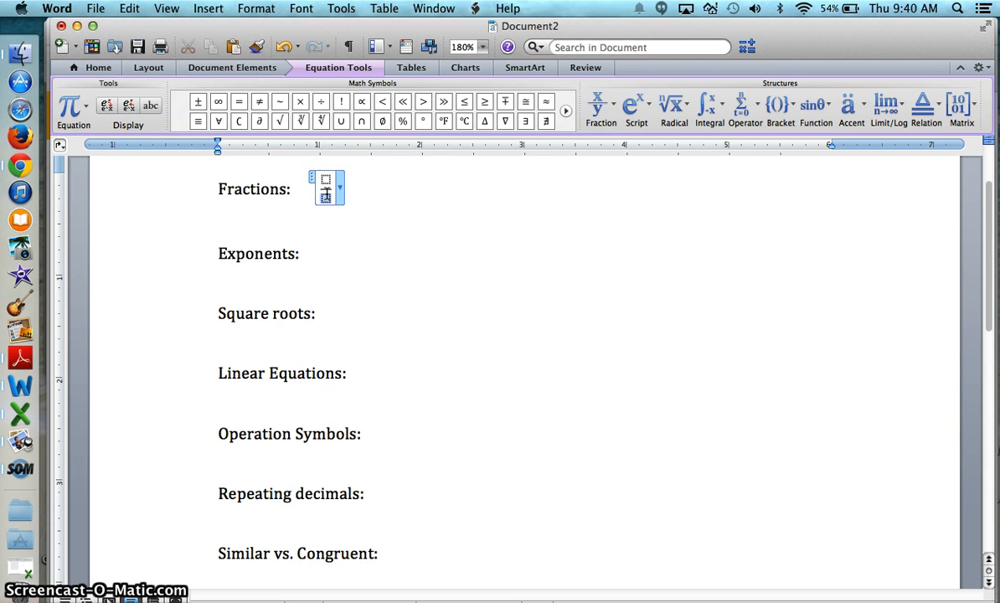
{"action": "left_click", "coordinate": [326, 196]}
{"action": "type", "text": "2"}
{"action": "type", "text": "3"}
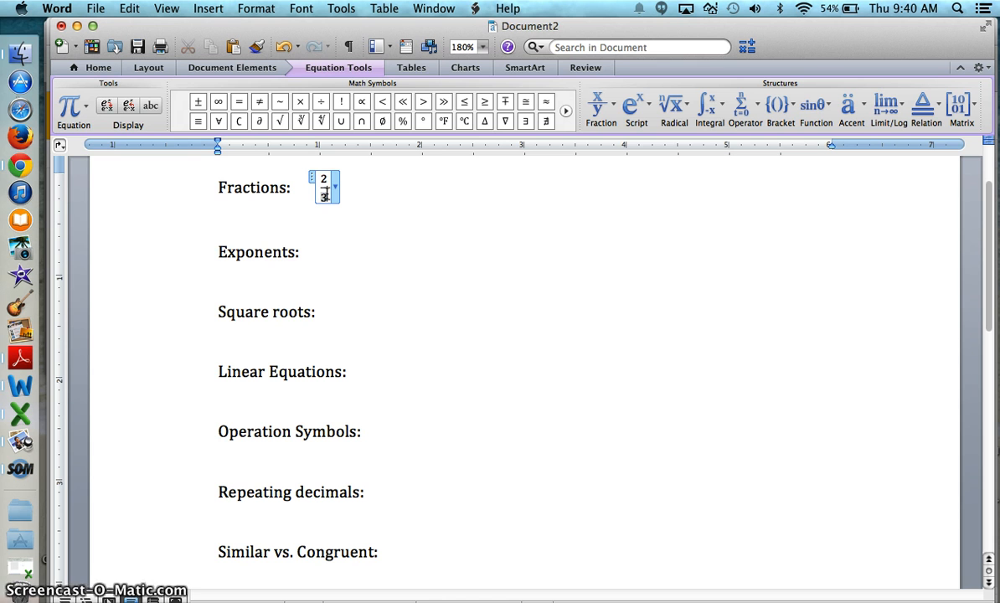
{"action": "key", "text": "Right"}
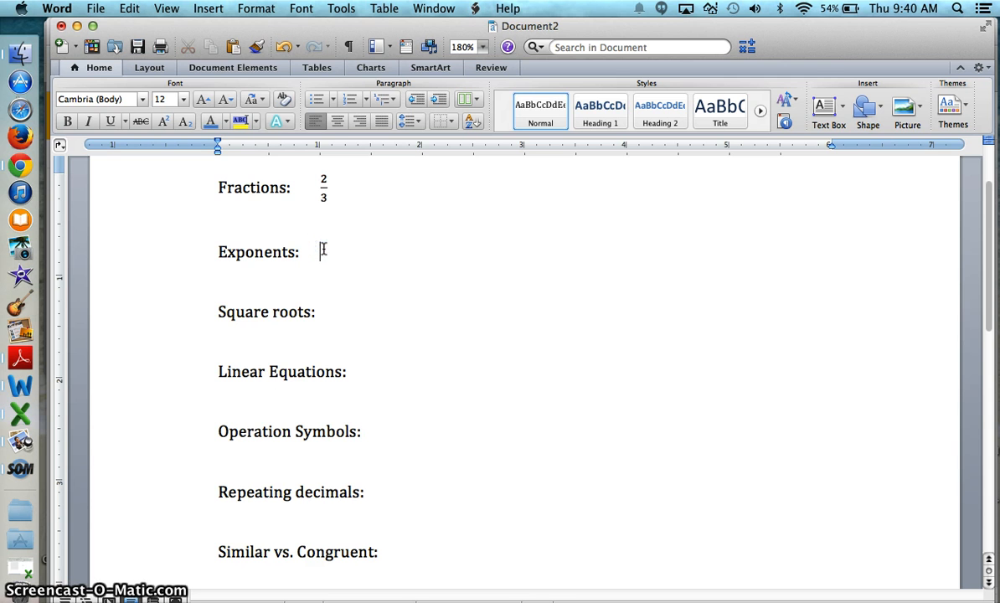
Step: Insert an equation after "Exponents:" using the Superscript structure, with base x and exponent 2
{"action": "left_click", "coordinate": [209, 8]}
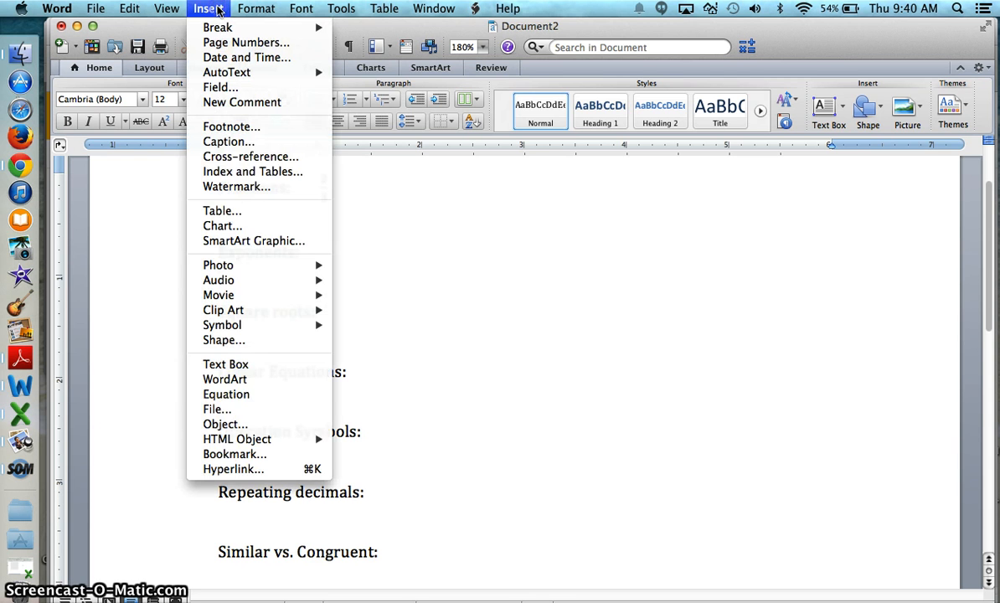
{"action": "left_click", "coordinate": [240, 399]}
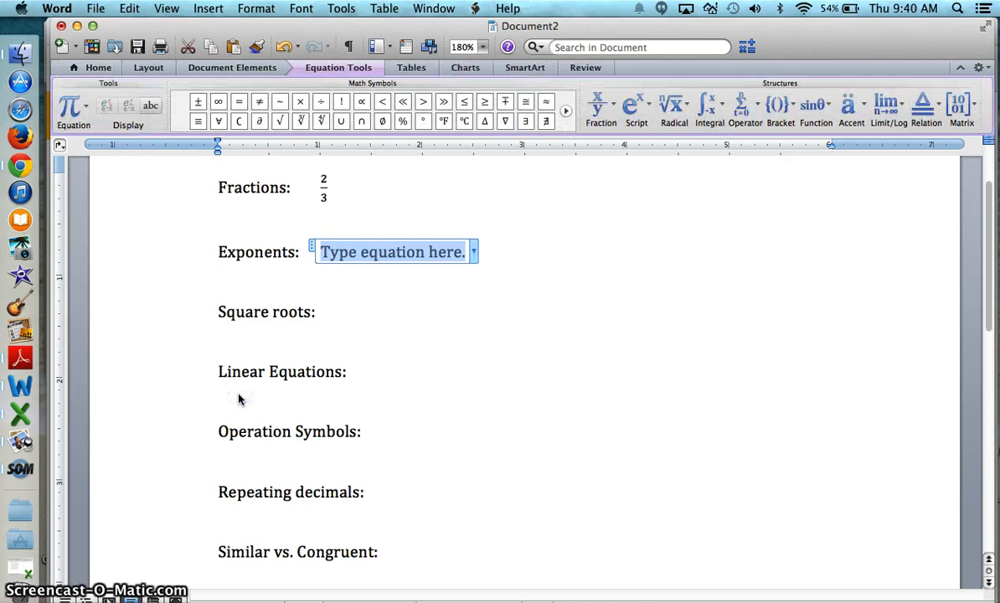
{"action": "left_click", "coordinate": [651, 113]}
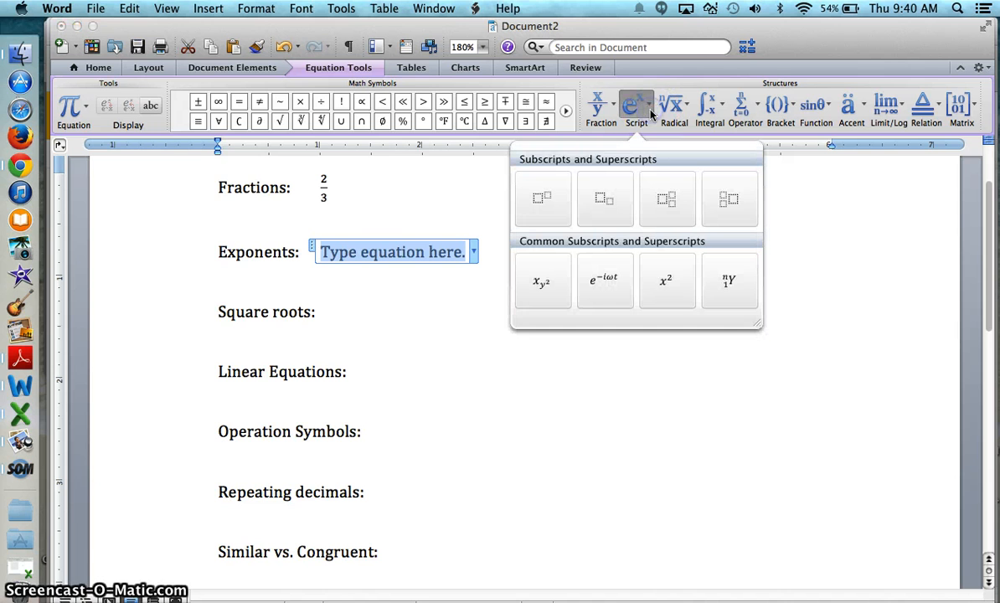
{"action": "left_click", "coordinate": [544, 199]}
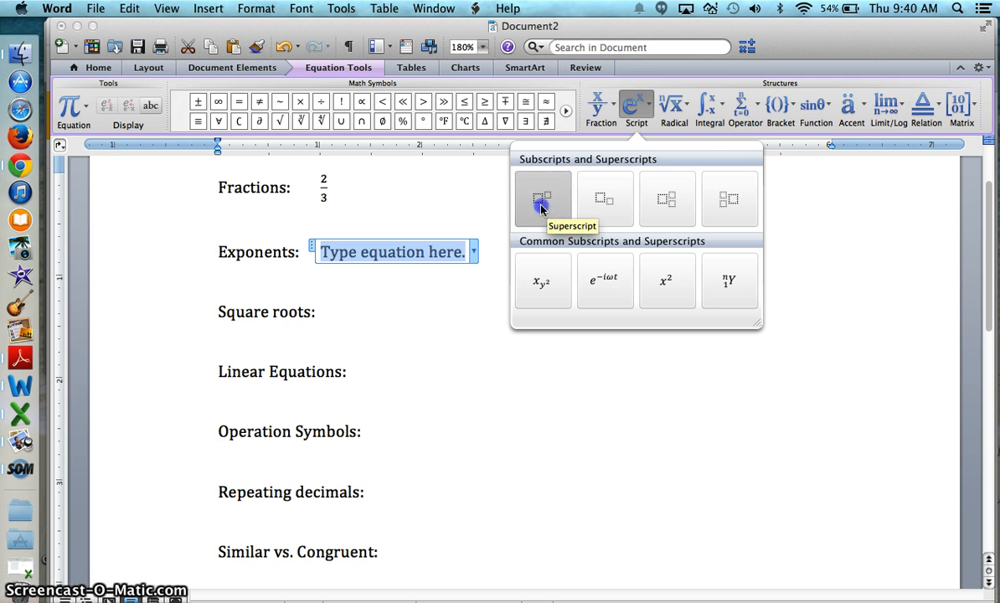
{"action": "left_click", "coordinate": [343, 251]}
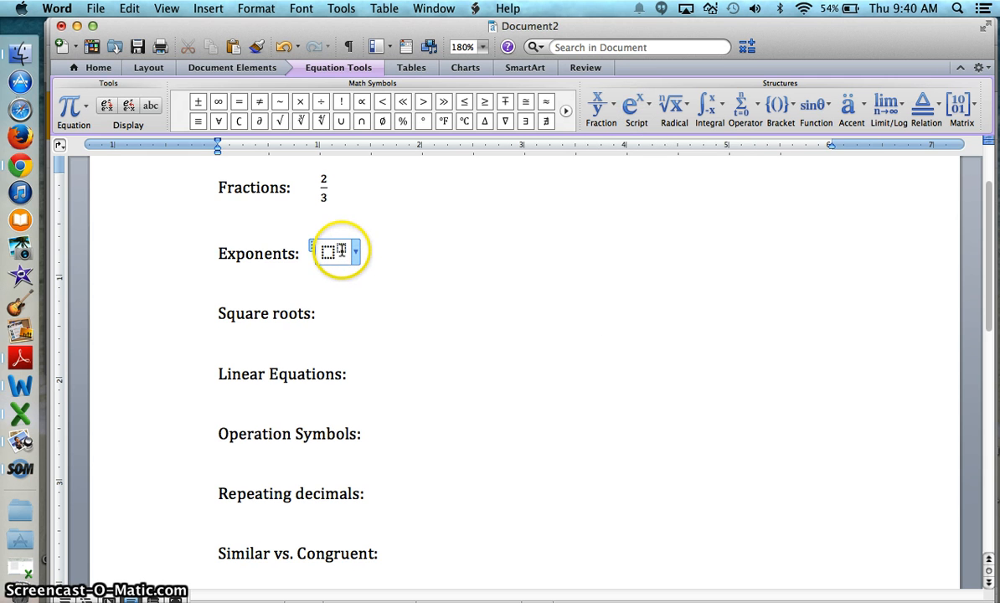
{"action": "left_click", "coordinate": [327, 252]}
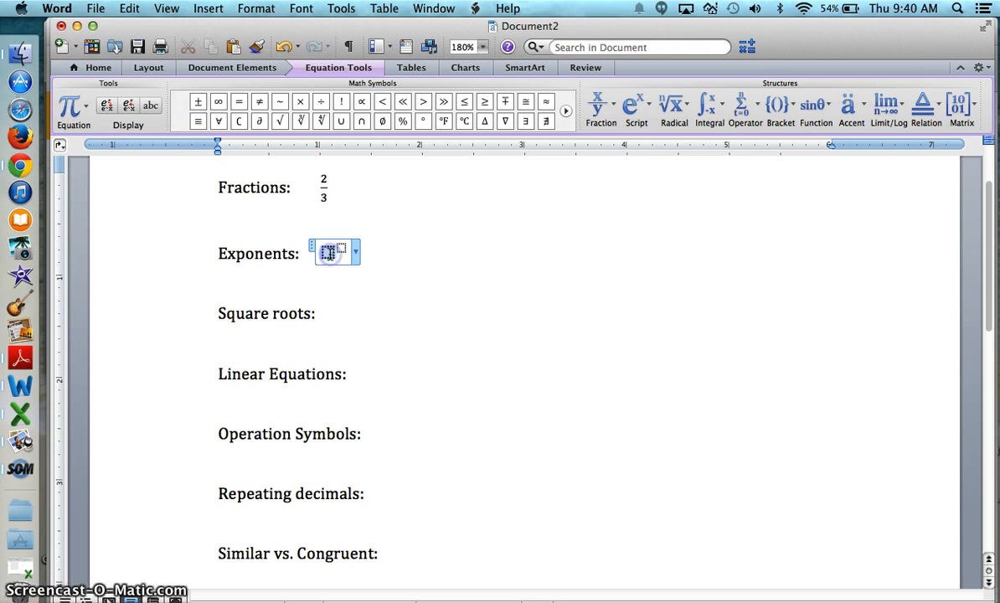
{"action": "type", "text": "x"}
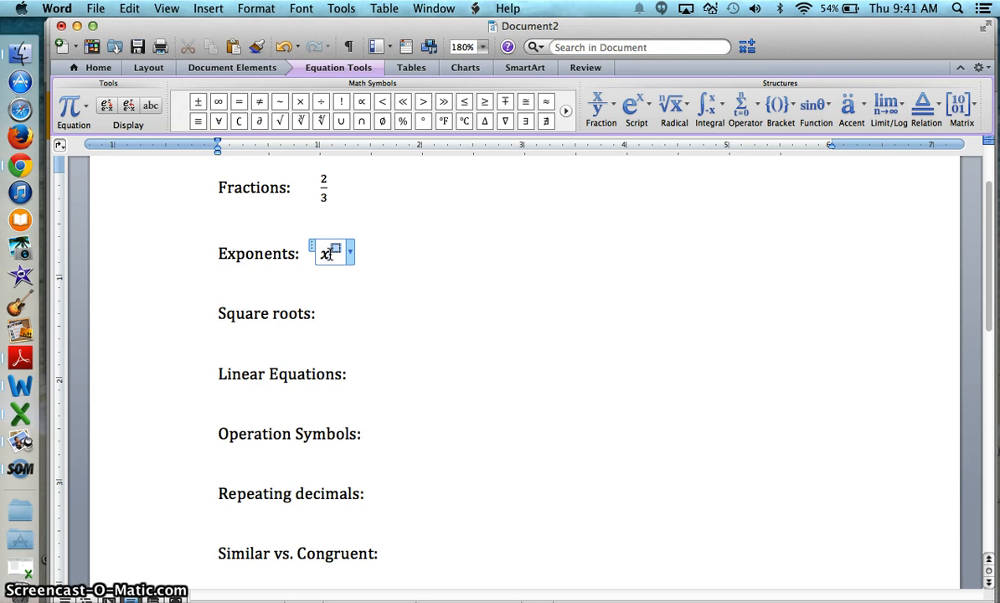
{"action": "type", "text": "2"}
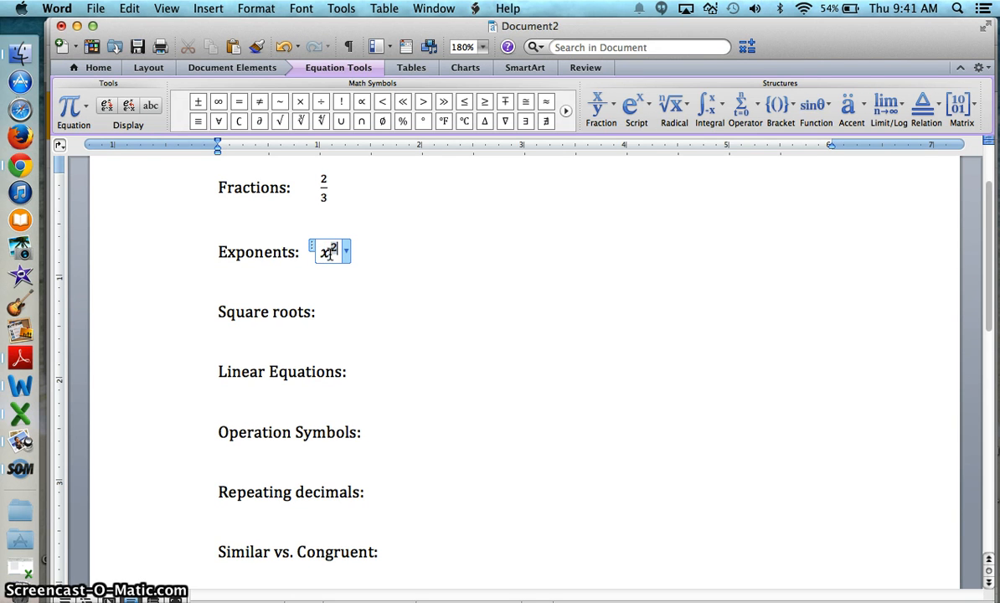
Step: Insert an equation after "Square roots:" using Radical With Degree, with degree 5 and radicand 32
{"action": "left_click", "coordinate": [341, 315]}
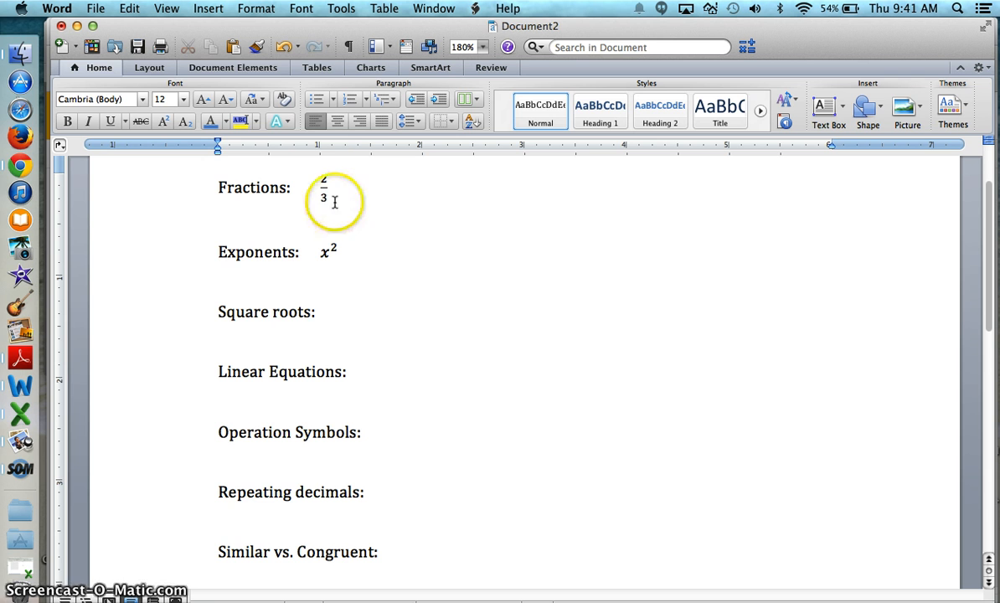
{"action": "left_click", "coordinate": [208, 8]}
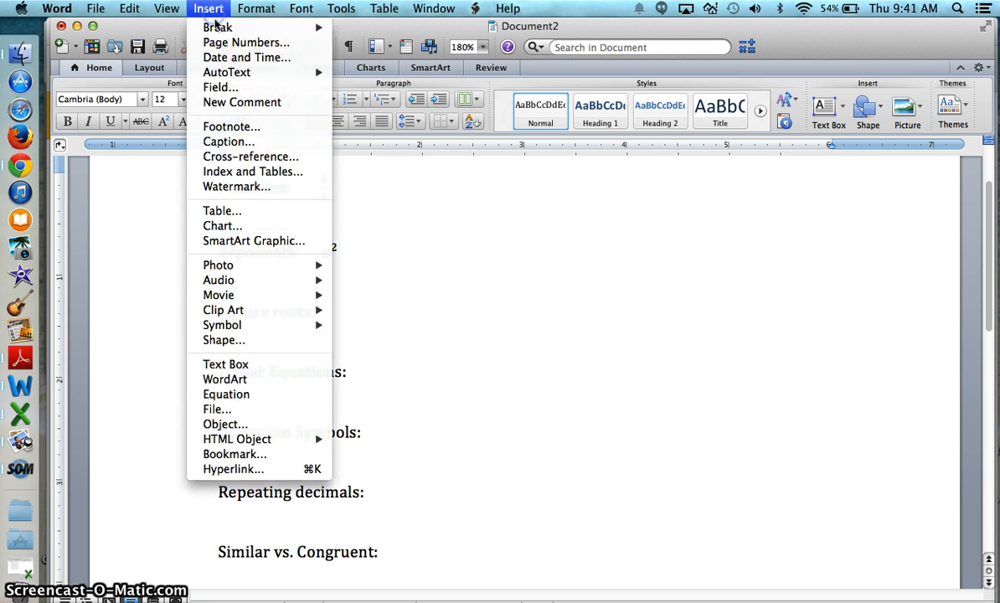
{"action": "left_click", "coordinate": [222, 391]}
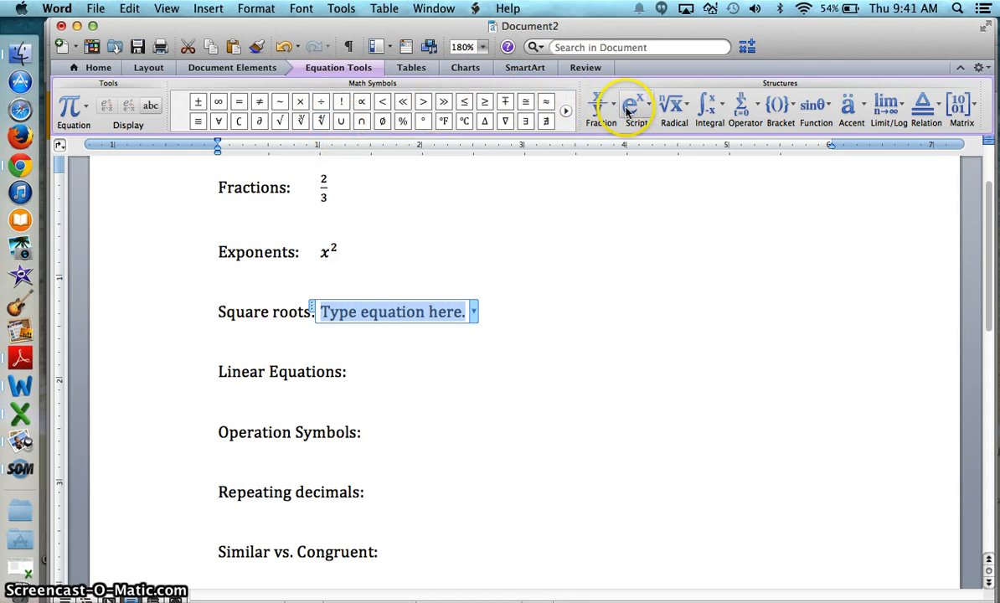
{"action": "left_click", "coordinate": [684, 113]}
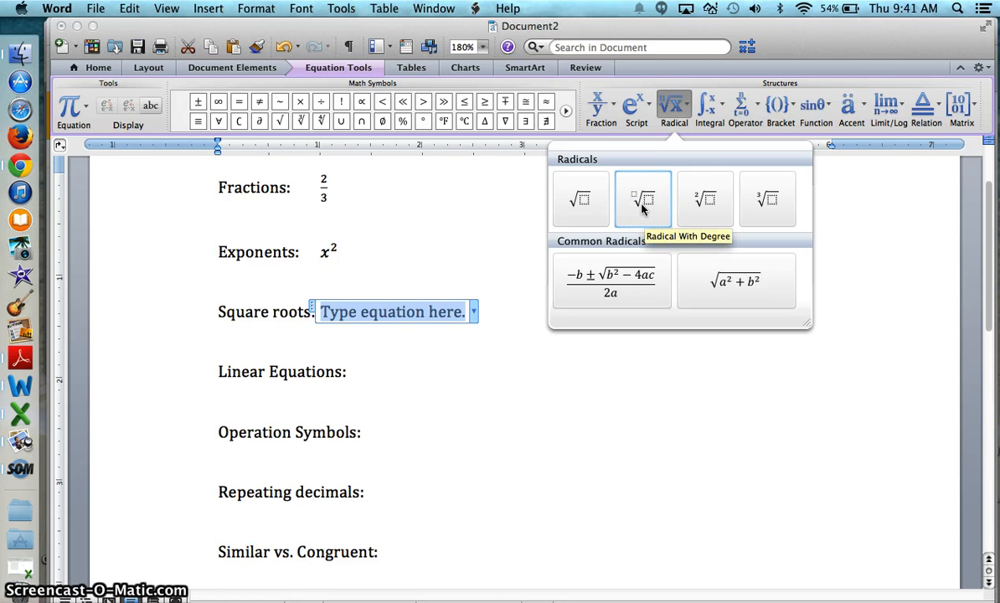
{"action": "left_click", "coordinate": [642, 201]}
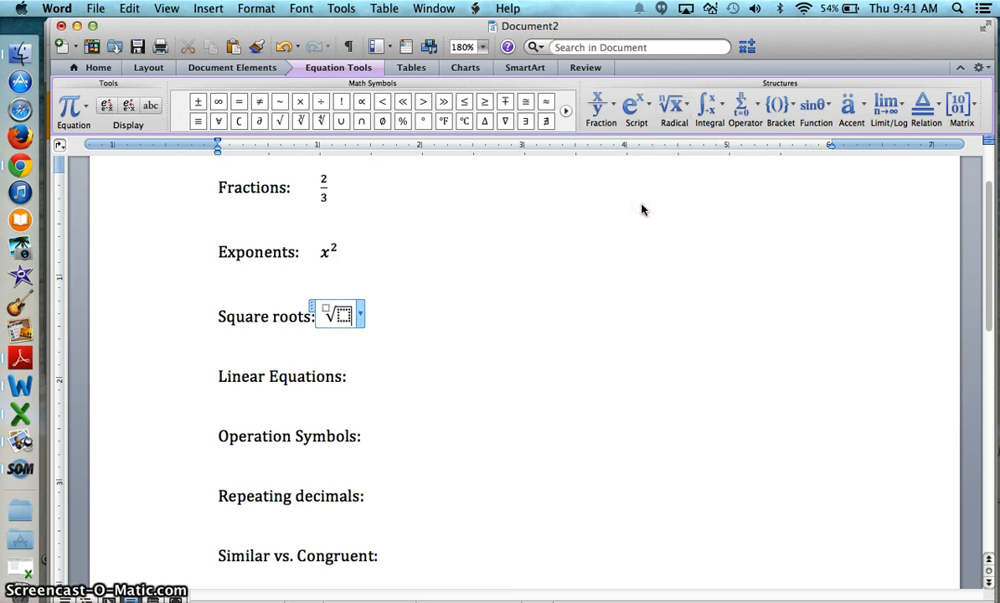
{"action": "type", "text": "5√"}
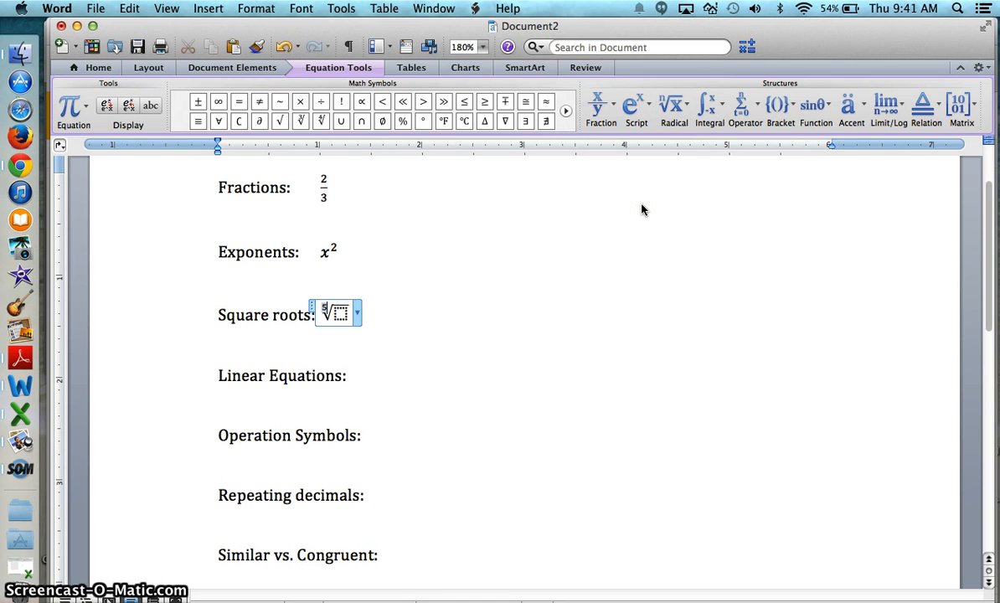
{"action": "type", "text": "32"}
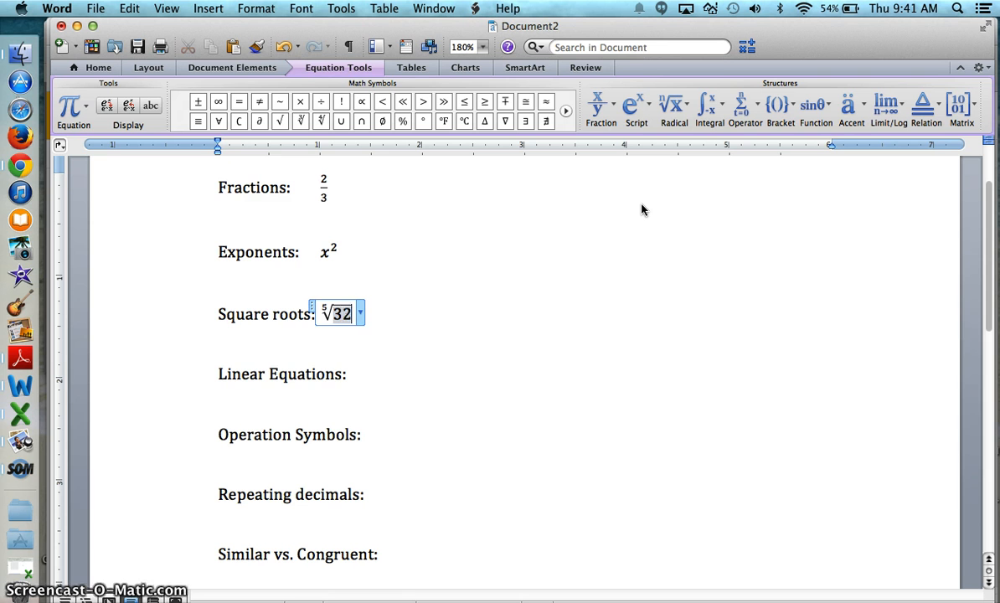
Step: Insert the equation y = 3x + 2 after "Linear Equations:"
{"action": "left_click", "coordinate": [358, 377]}
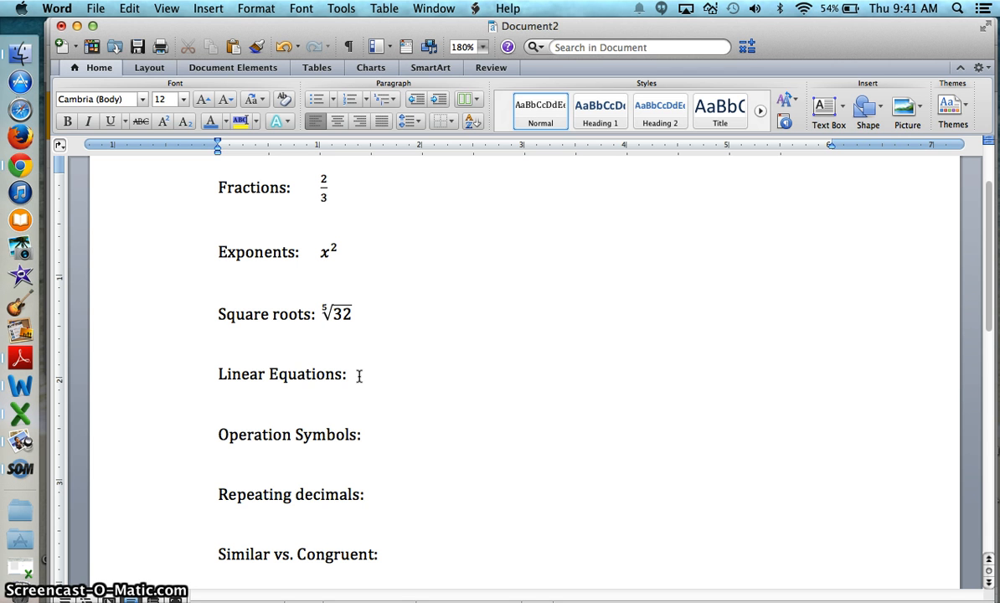
{"action": "left_click", "coordinate": [209, 9]}
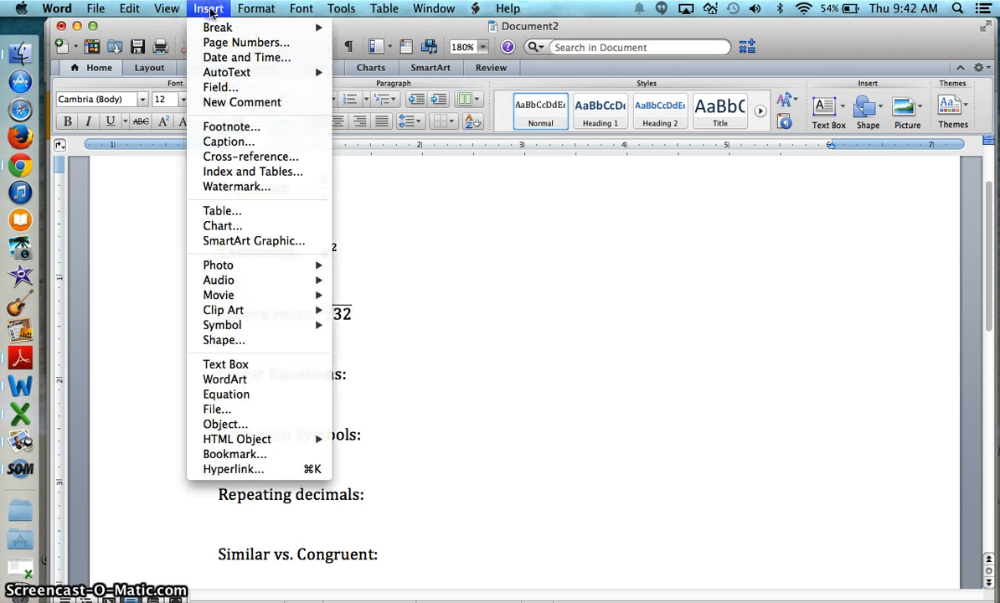
{"action": "left_click", "coordinate": [225, 394]}
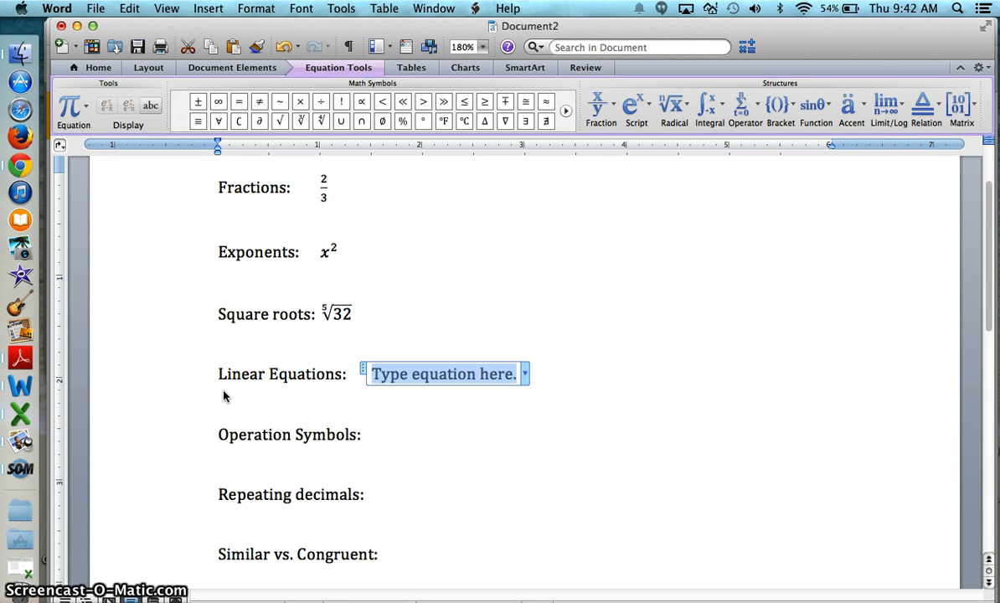
{"action": "type", "text": "y = "}
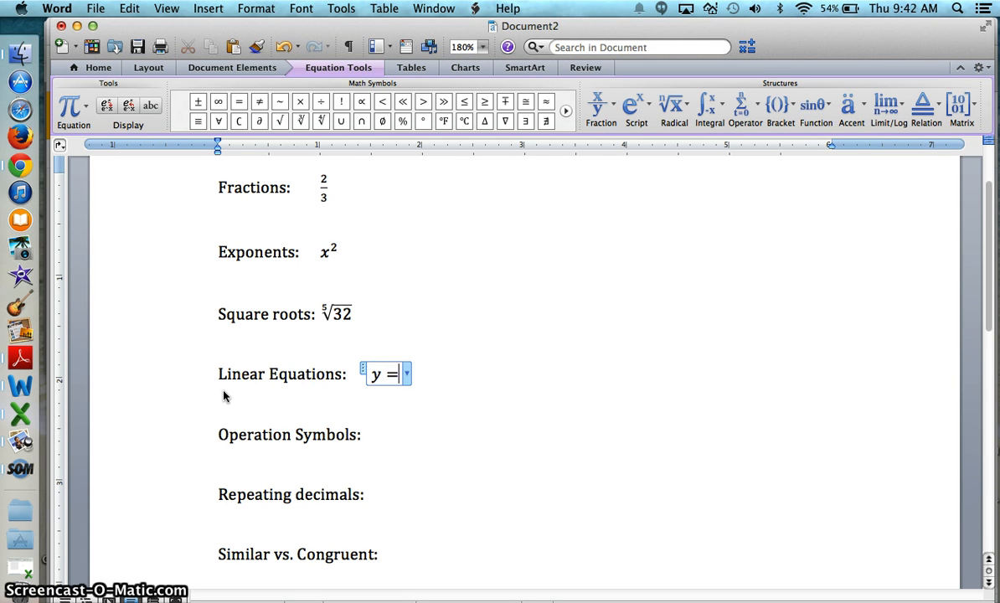
{"action": "type", "text": "3x + 2"}
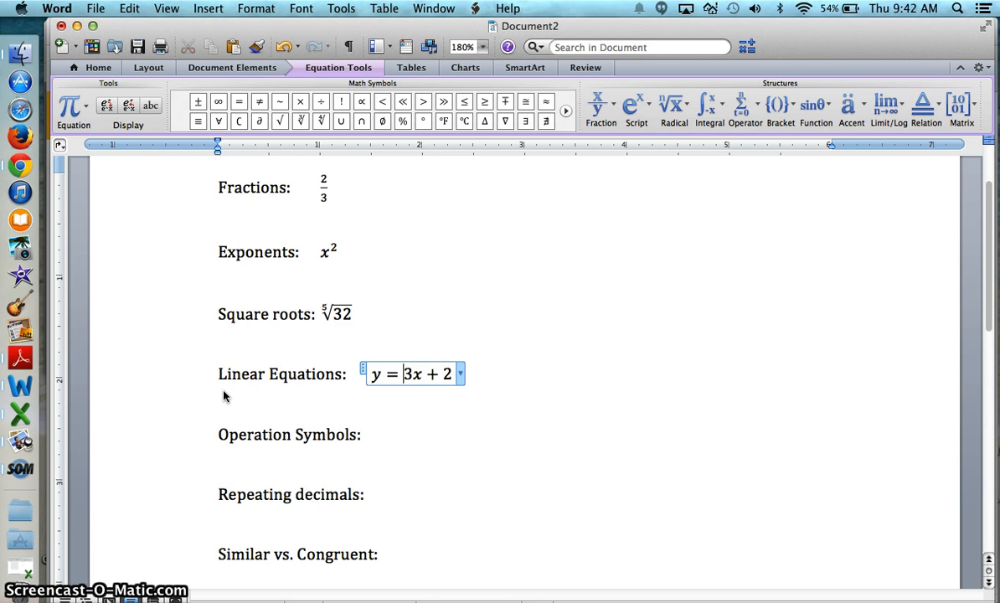
Step: Replace the coefficient of x in the linear equation with the stacked fraction 1/2
{"action": "key", "text": "Left"}
{"action": "key", "text": "Left"}
{"action": "key", "text": "Left"}
{"action": "key", "text": "BackSpace"}
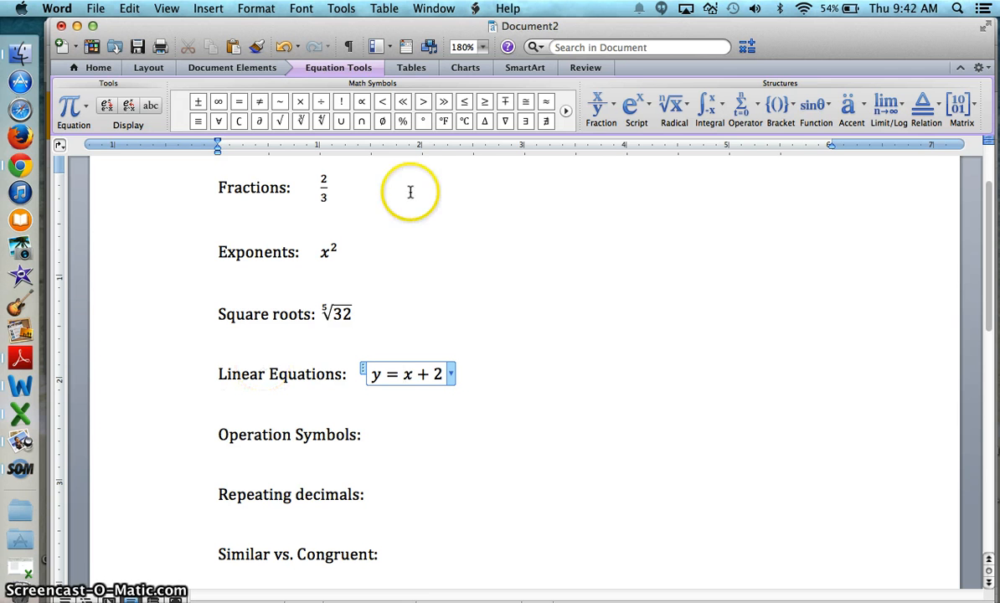
{"action": "left_click", "coordinate": [600, 107]}
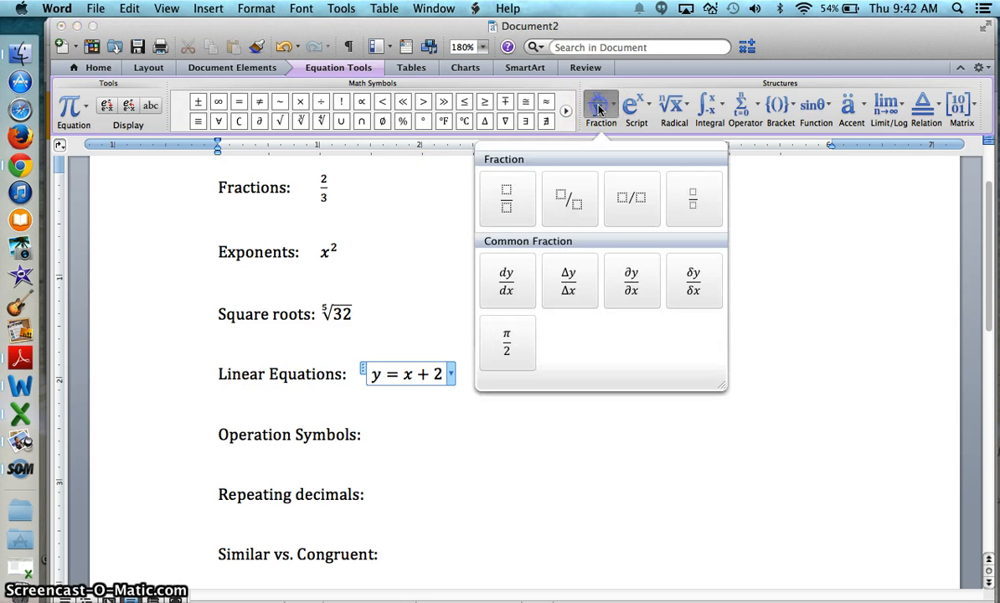
{"action": "left_click", "coordinate": [506, 198]}
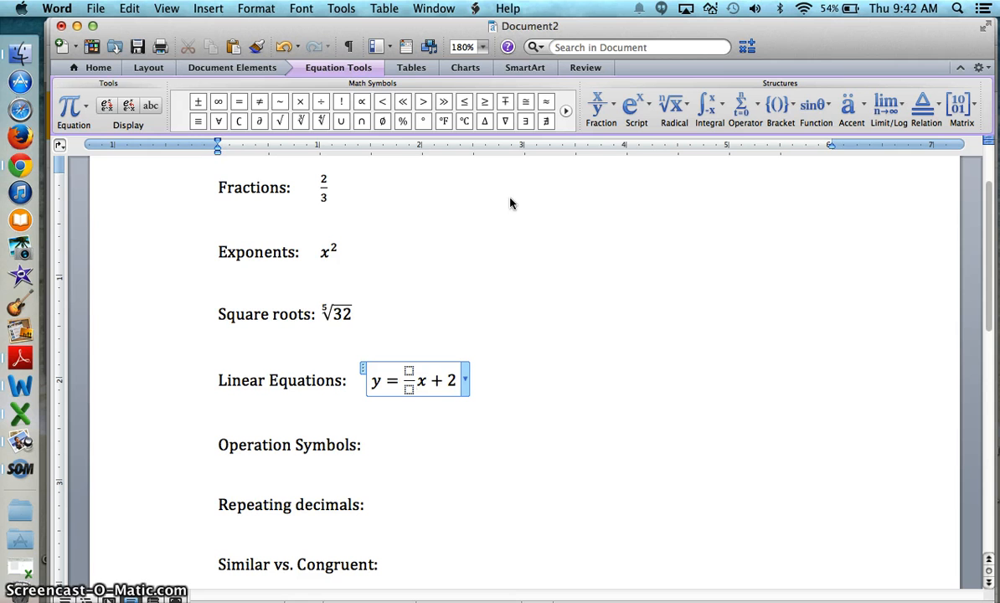
{"action": "key", "text": "Left"}
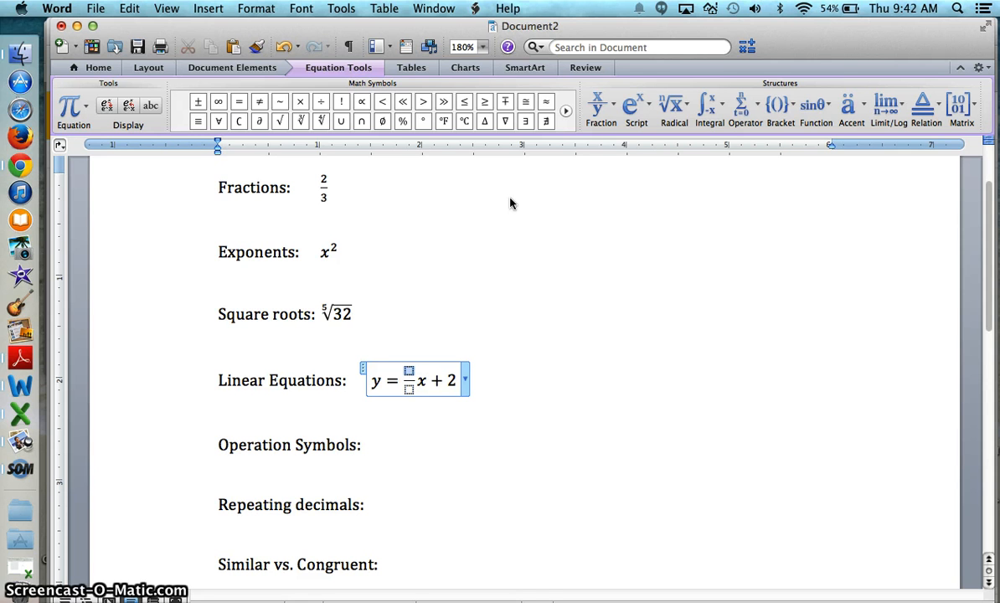
{"action": "type", "text": "1"}
{"action": "key", "text": "Down"}
{"action": "type", "text": "2"}
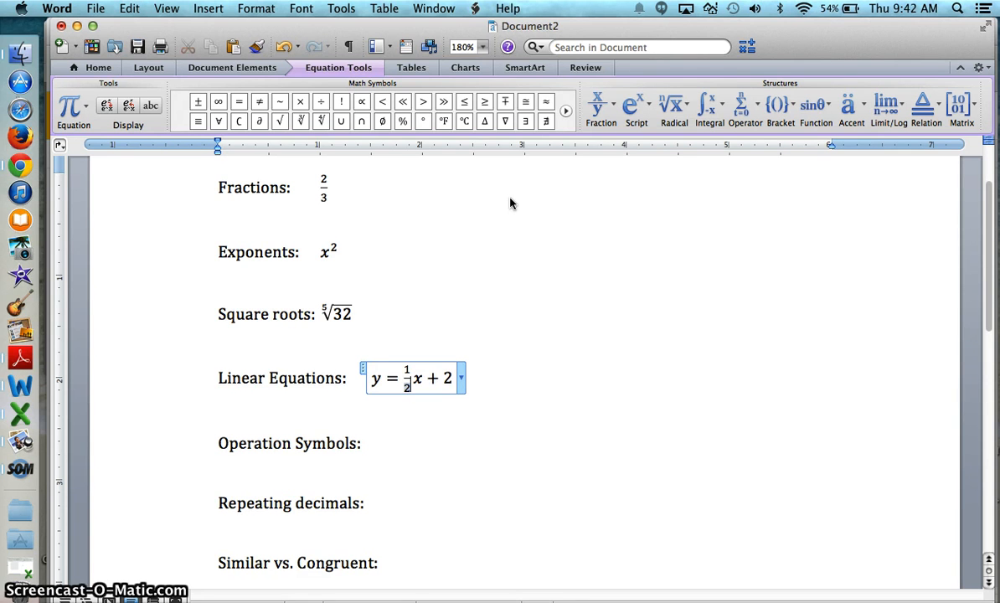
Step: Insert an equation after "Operation Symbols:" containing the multiplication sign, dot operator, asterisk operator and division sign (×⋅∗÷)
{"action": "left_click", "coordinate": [396, 444]}
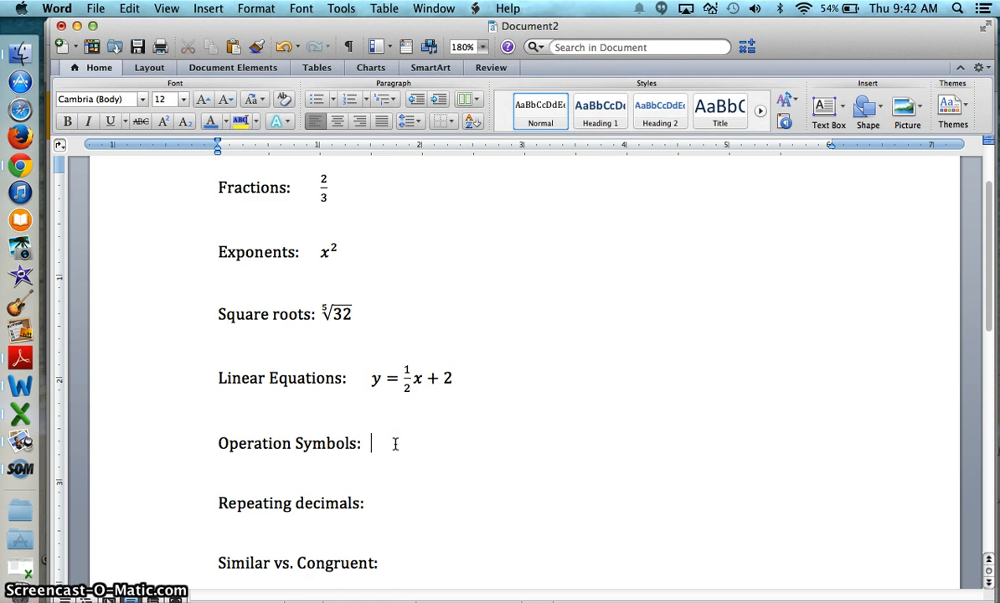
{"action": "left_click", "coordinate": [207, 8]}
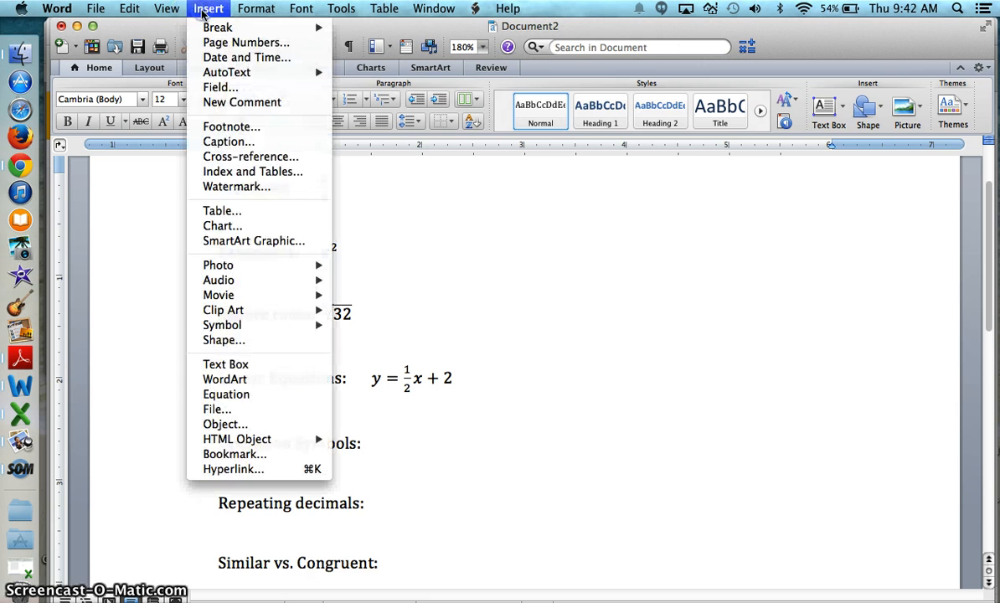
{"action": "left_click", "coordinate": [225, 394]}
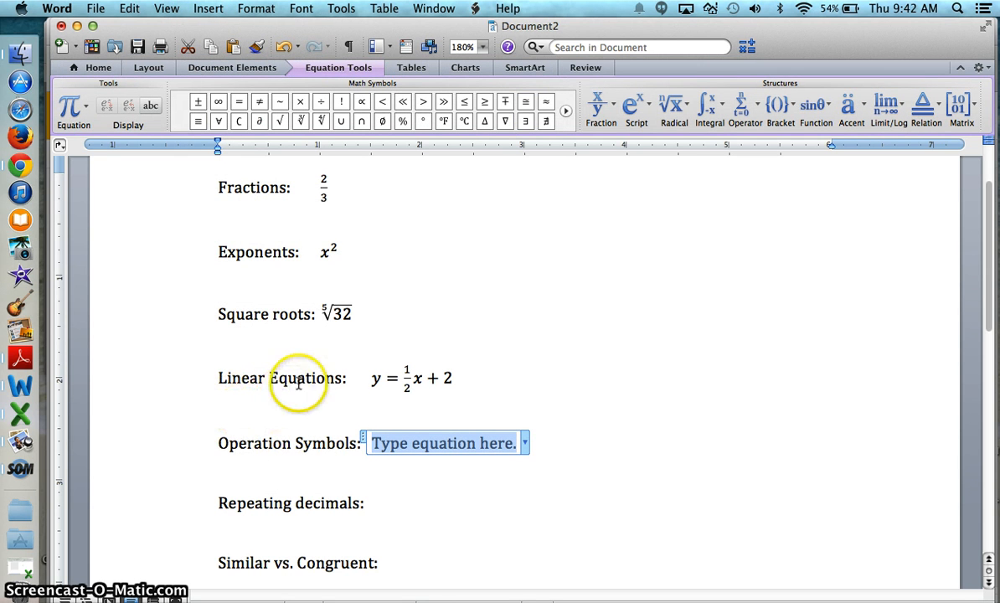
{"action": "left_click", "coordinate": [300, 103]}
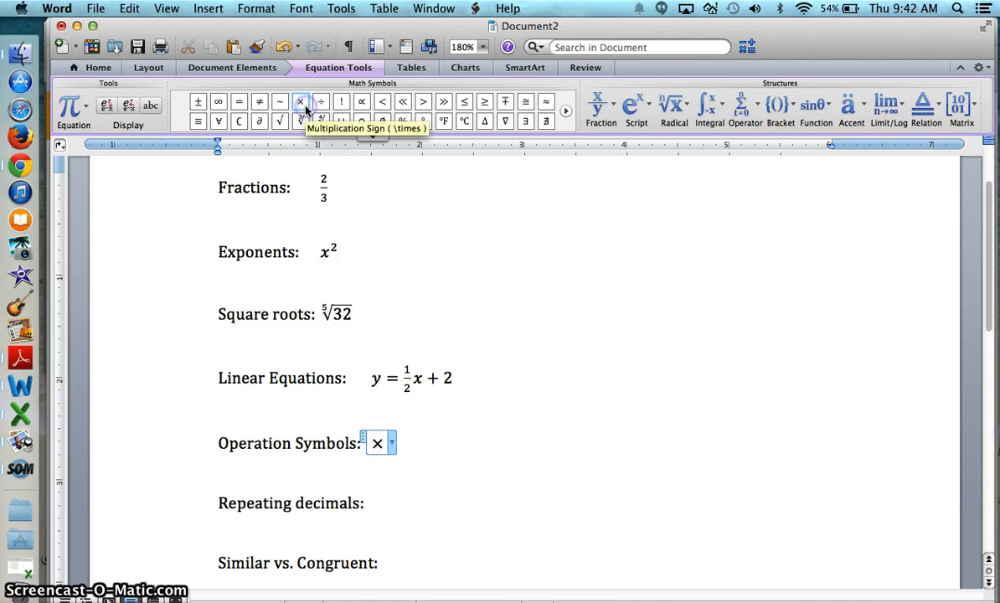
{"action": "left_click", "coordinate": [567, 114]}
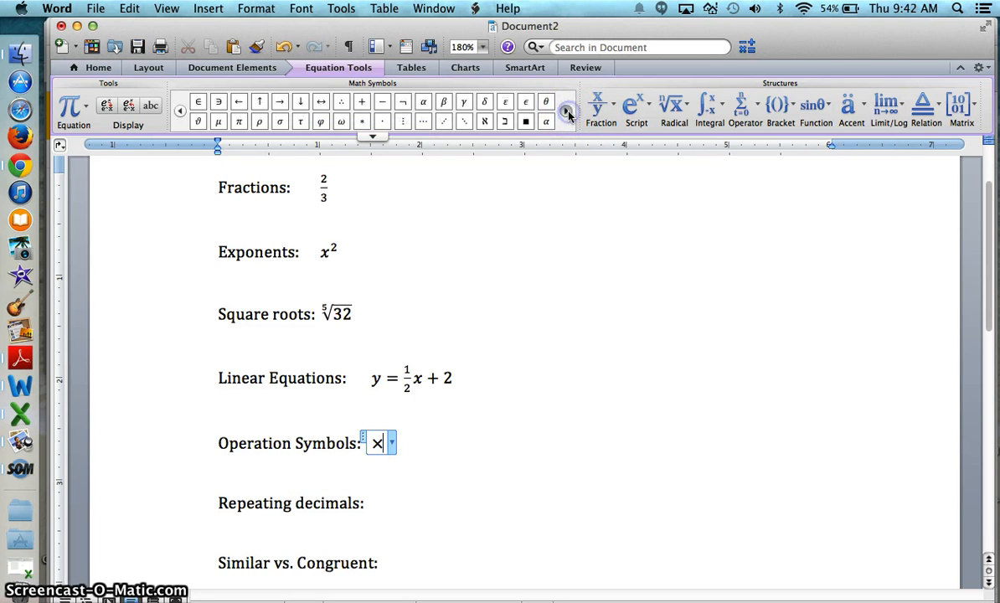
{"action": "left_click", "coordinate": [383, 122]}
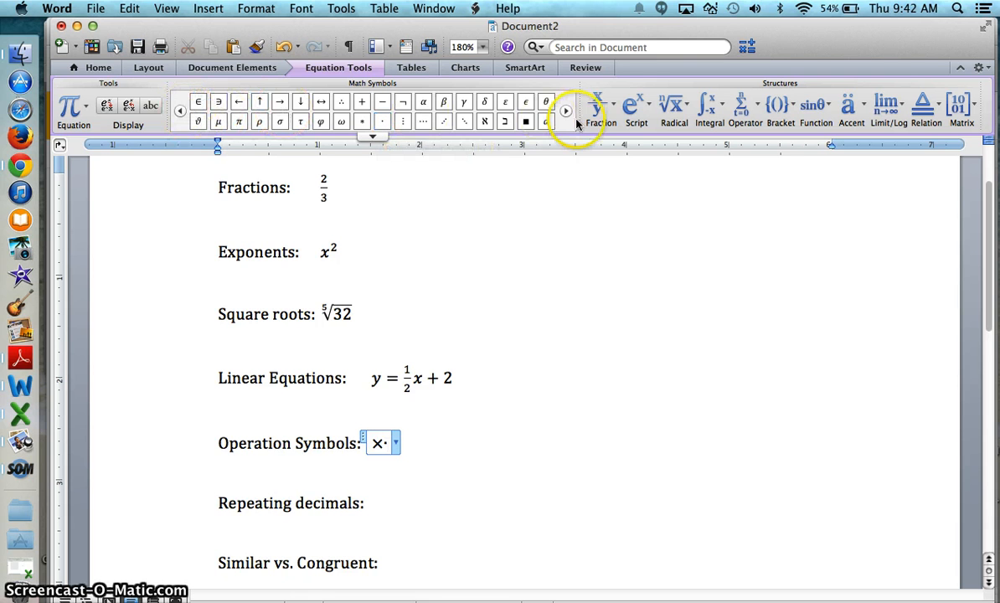
{"action": "left_click", "coordinate": [363, 123]}
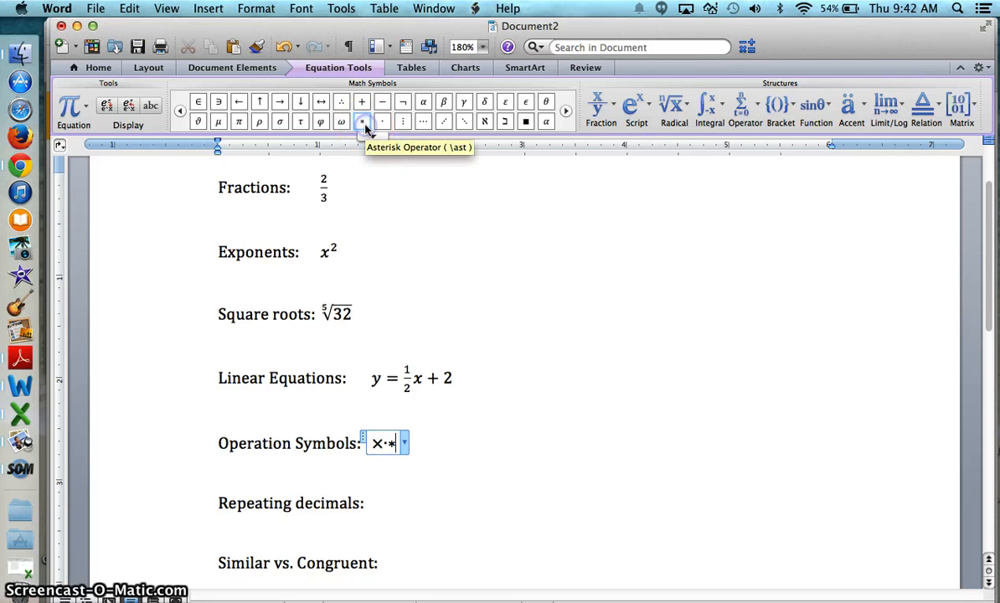
{"action": "left_click", "coordinate": [179, 112]}
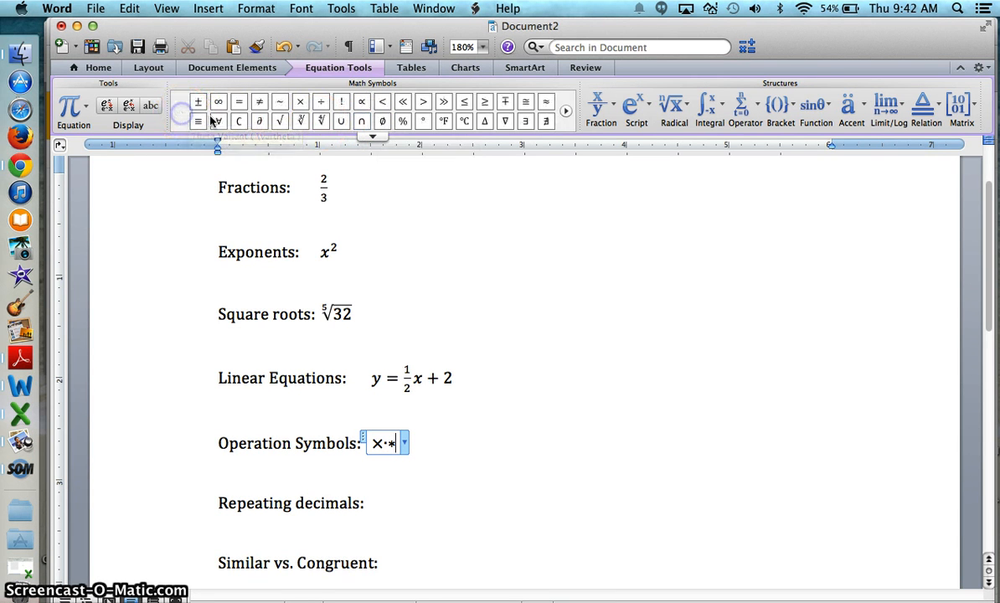
{"action": "left_click", "coordinate": [321, 104]}
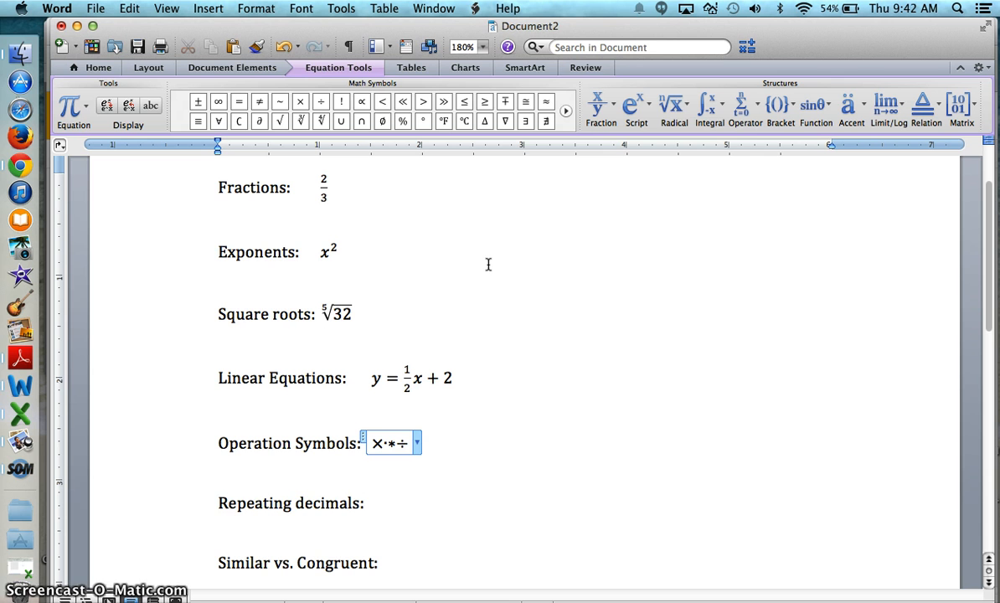
Step: Enter 1/3 as plain text after "Repeating decimals:" and insert an equation beside it reading "= 0."
{"action": "left_click", "coordinate": [392, 506]}
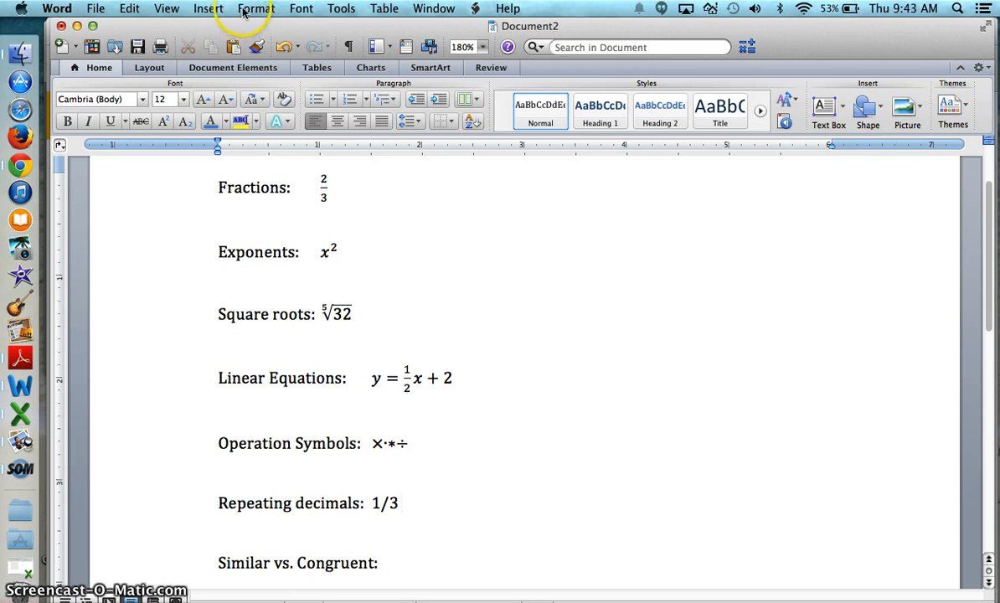
{"action": "left_click", "coordinate": [209, 9]}
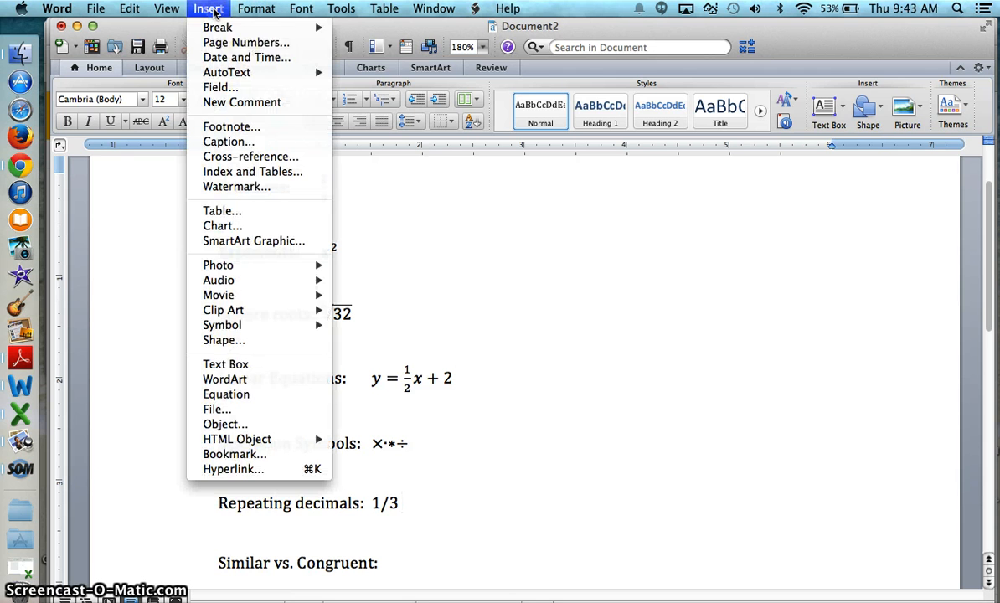
{"action": "left_click", "coordinate": [238, 395]}
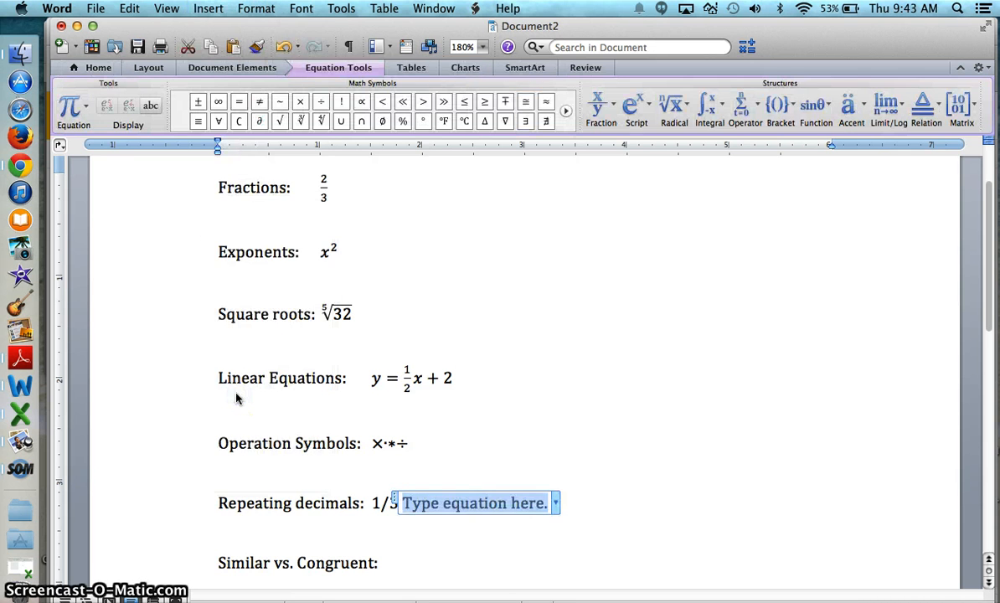
{"action": "type", "text": "= 0."}
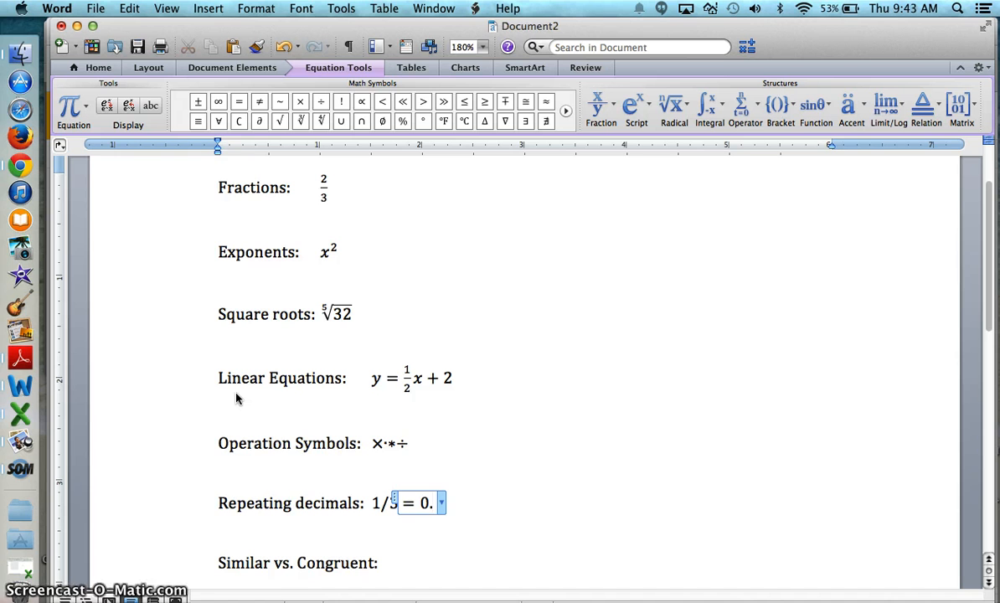
Step: Complete the repeating decimal equation with a bar accent over the digit 3
{"action": "left_click", "coordinate": [865, 122]}
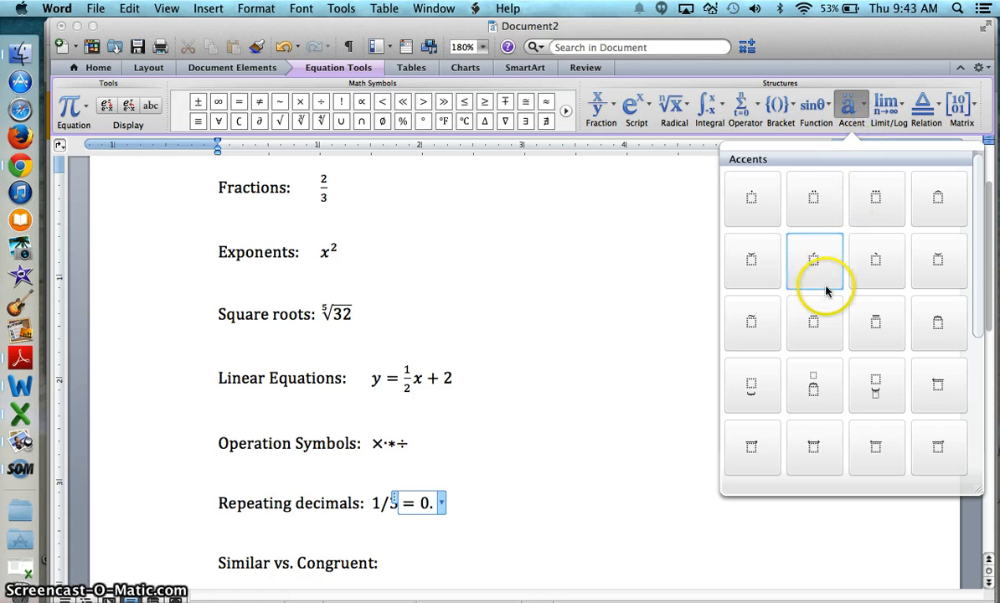
{"action": "left_click", "coordinate": [817, 331]}
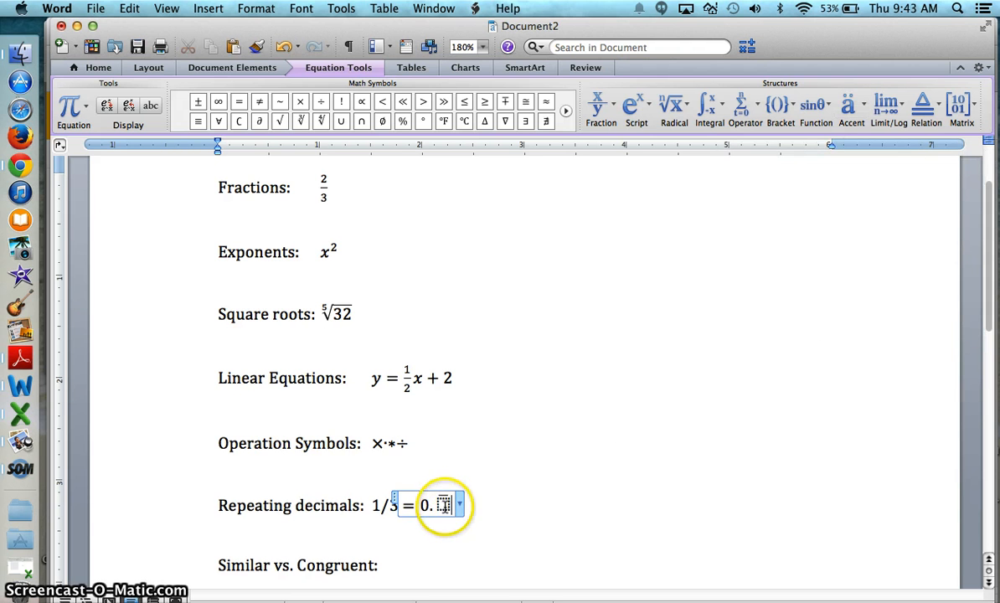
{"action": "left_click", "coordinate": [444, 505]}
{"action": "type", "text": "3̄"}
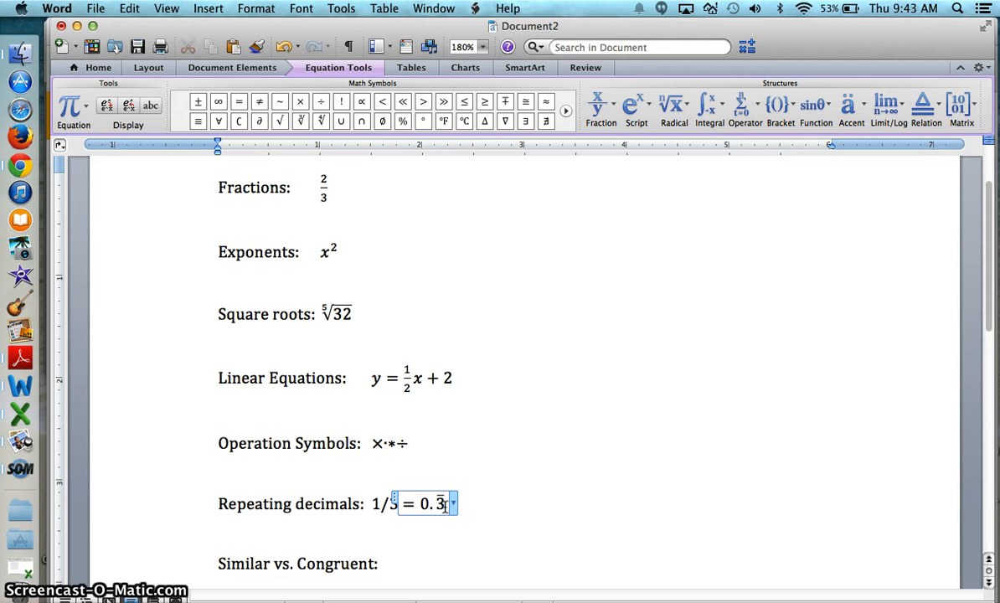
{"action": "left_click", "coordinate": [485, 521]}
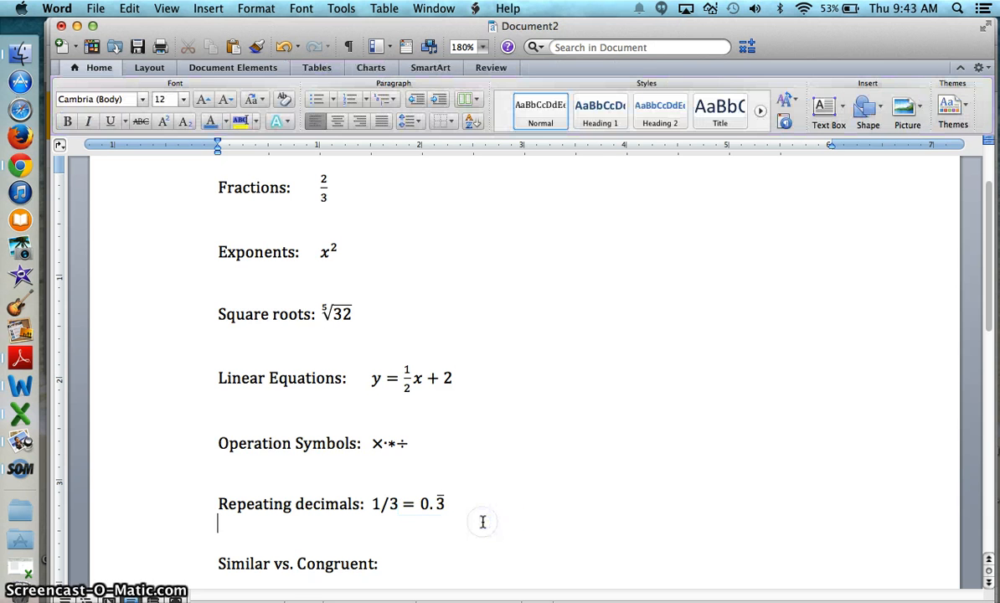